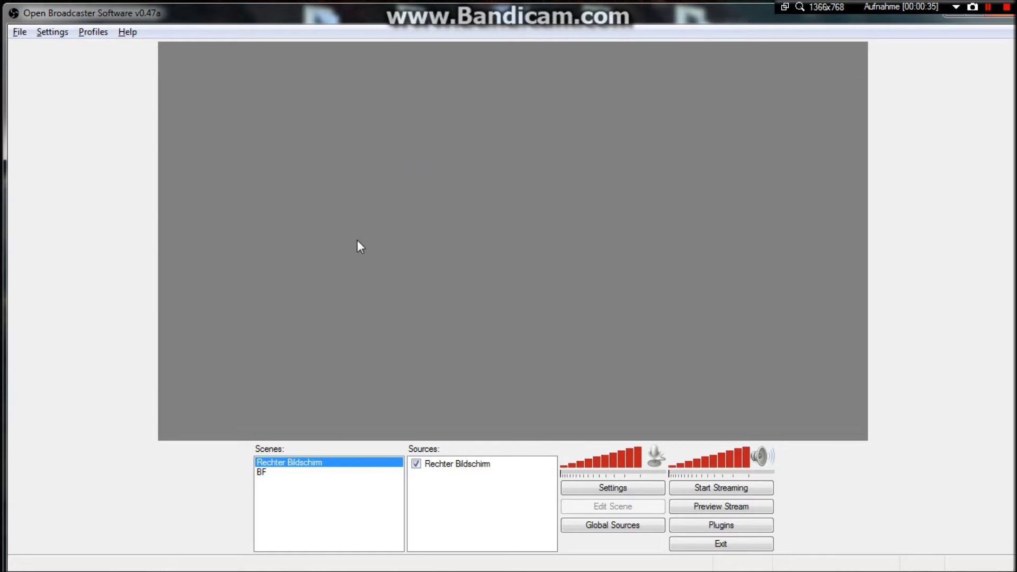
Add a scene named "Tutorial" and move it to the top of the scene list.
click(324, 512)
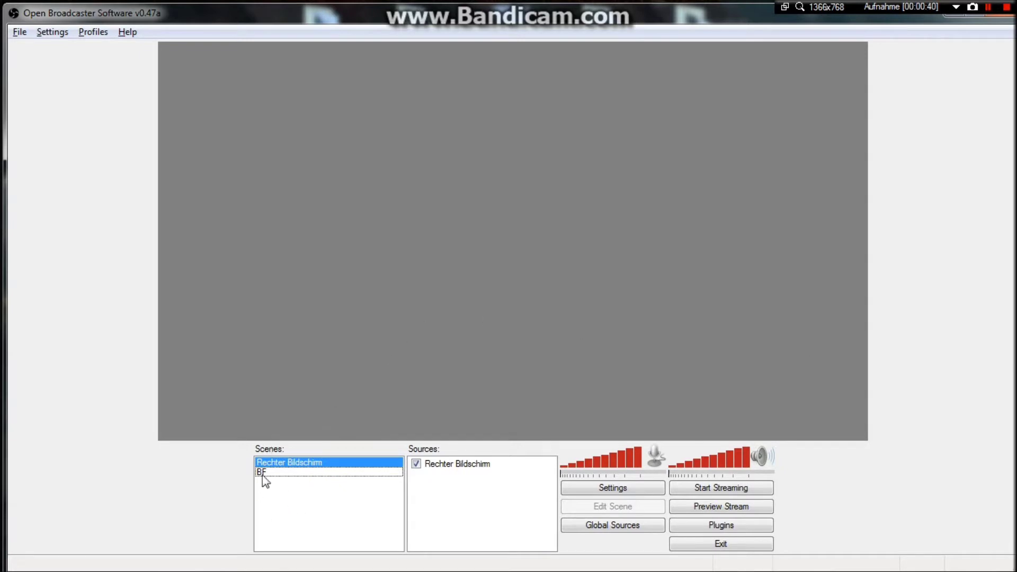
right_click(274, 521)
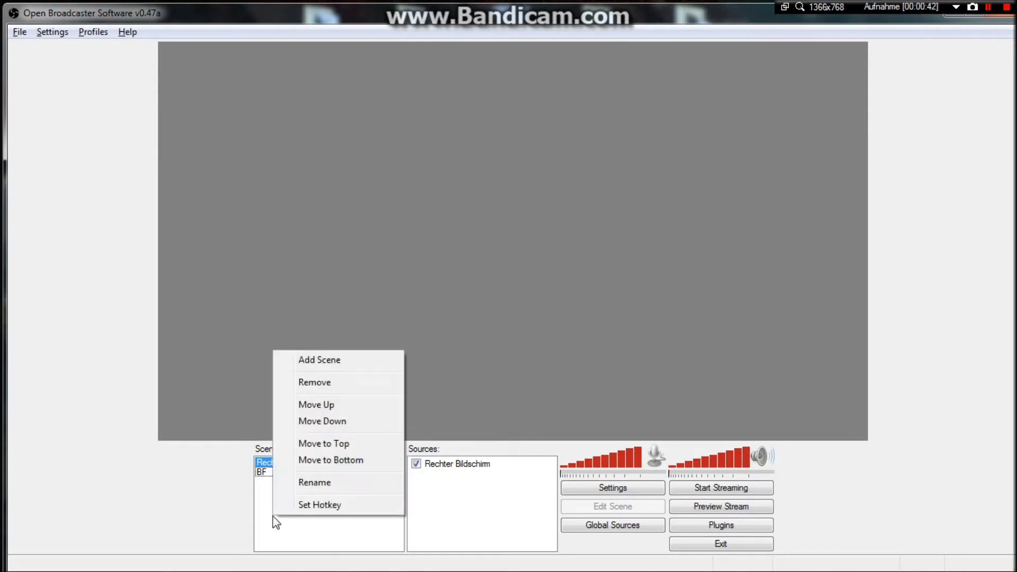
click(319, 360)
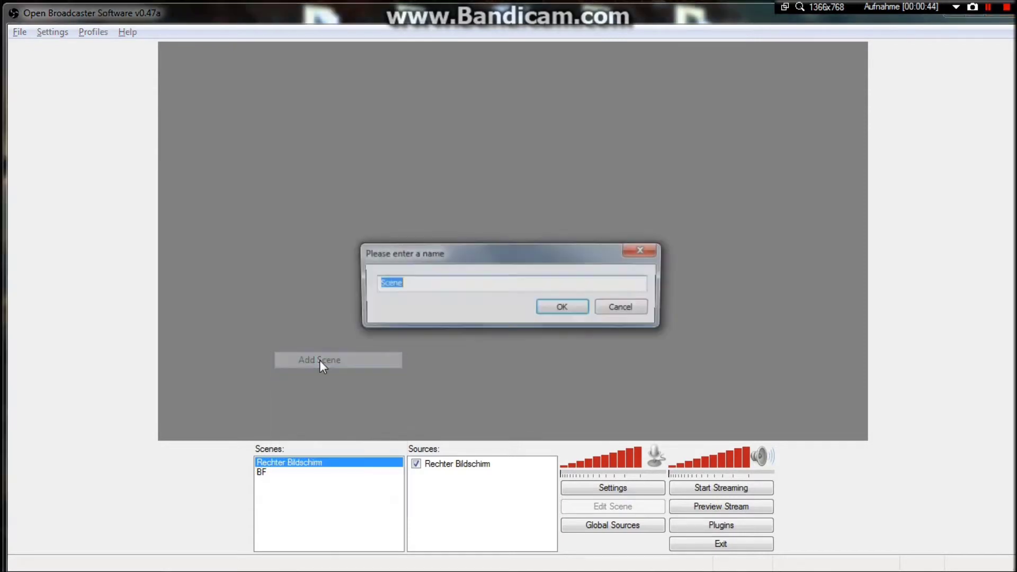
text(Tutorial)
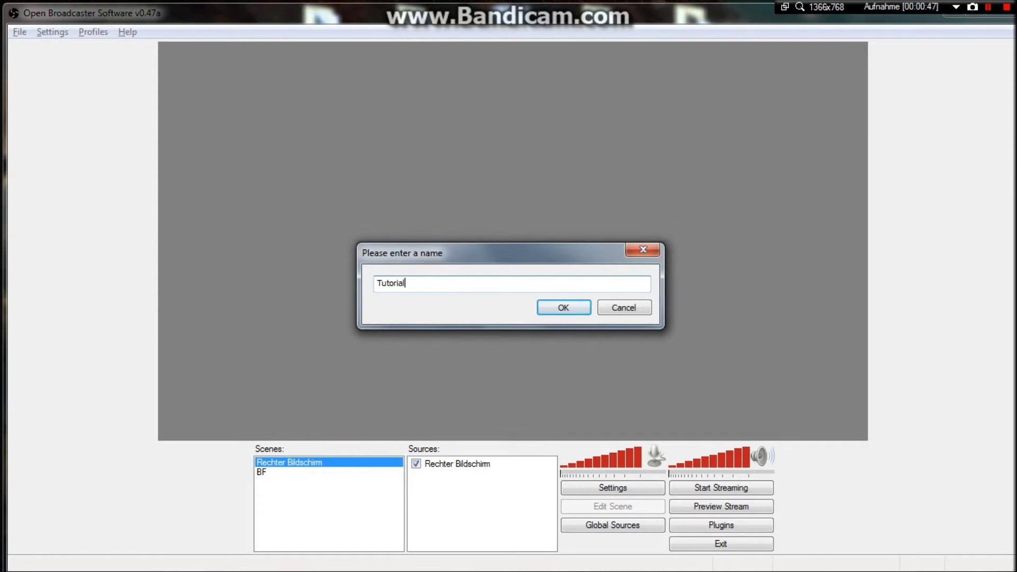
key(Return)
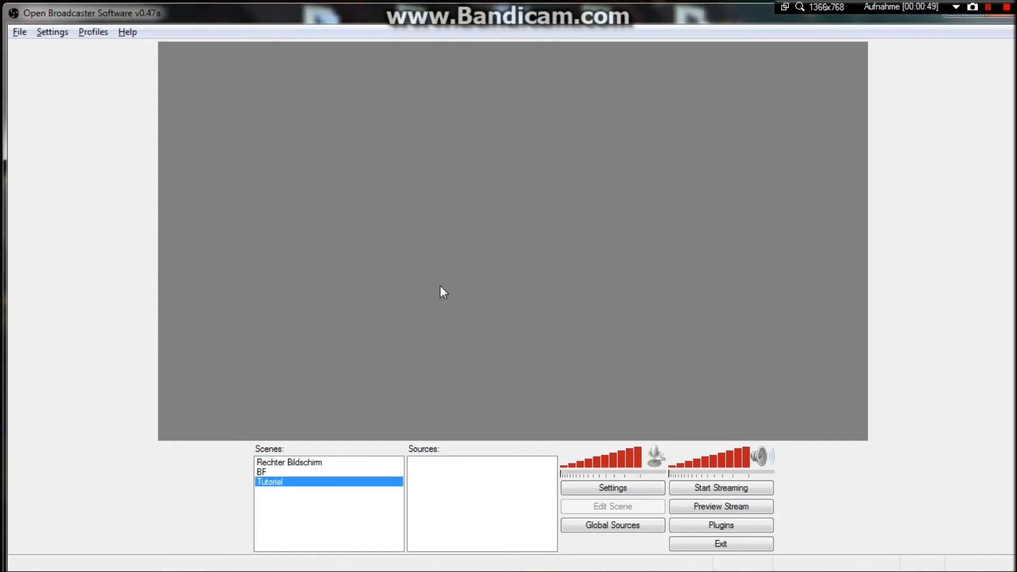
right_click(270, 482)
click(295, 411)
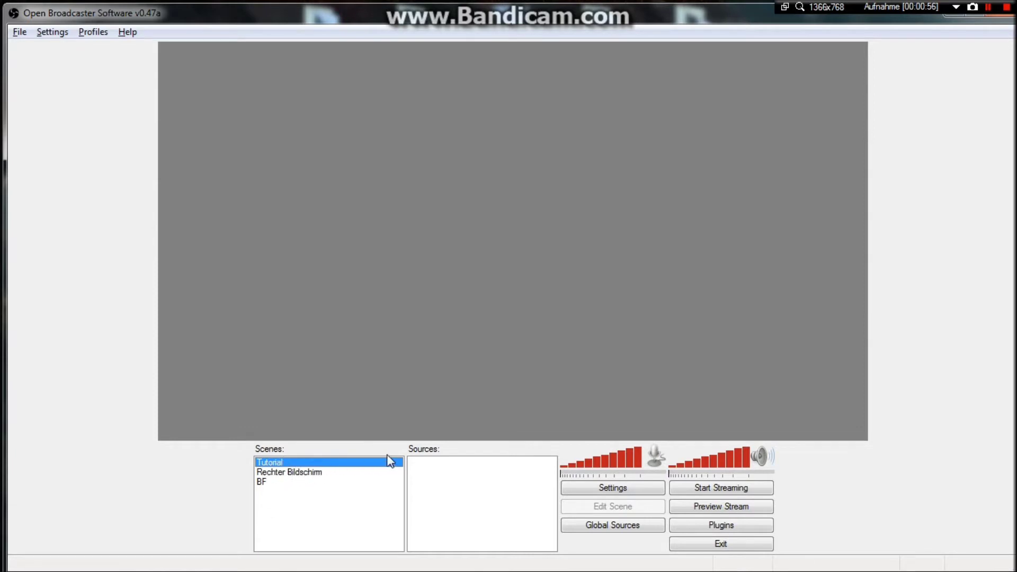
Add a Software Capture source named "ganzer Bildschirm" to the Tutorial scene.
right_click(435, 480)
mouse_move(501, 487)
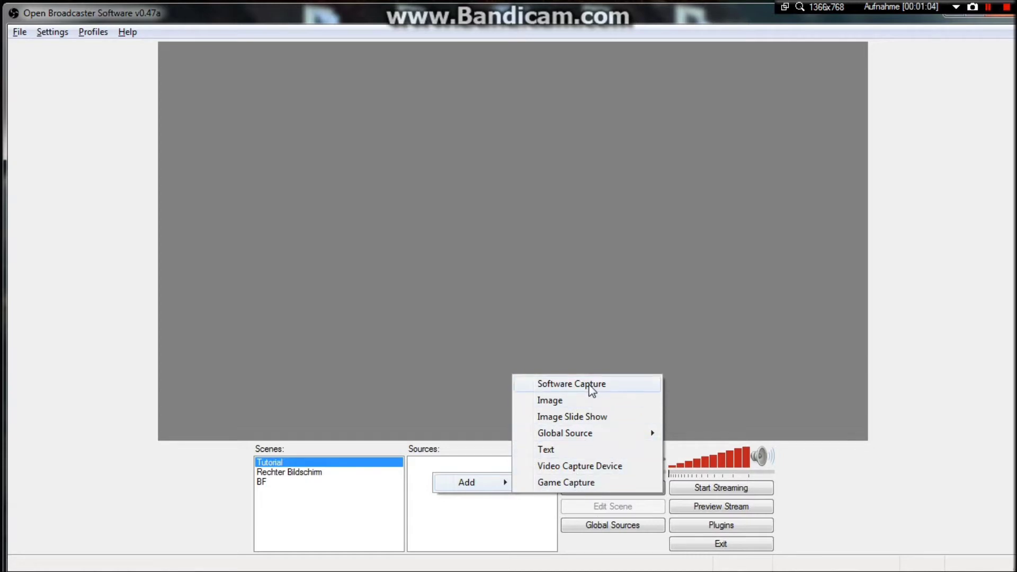
click(589, 384)
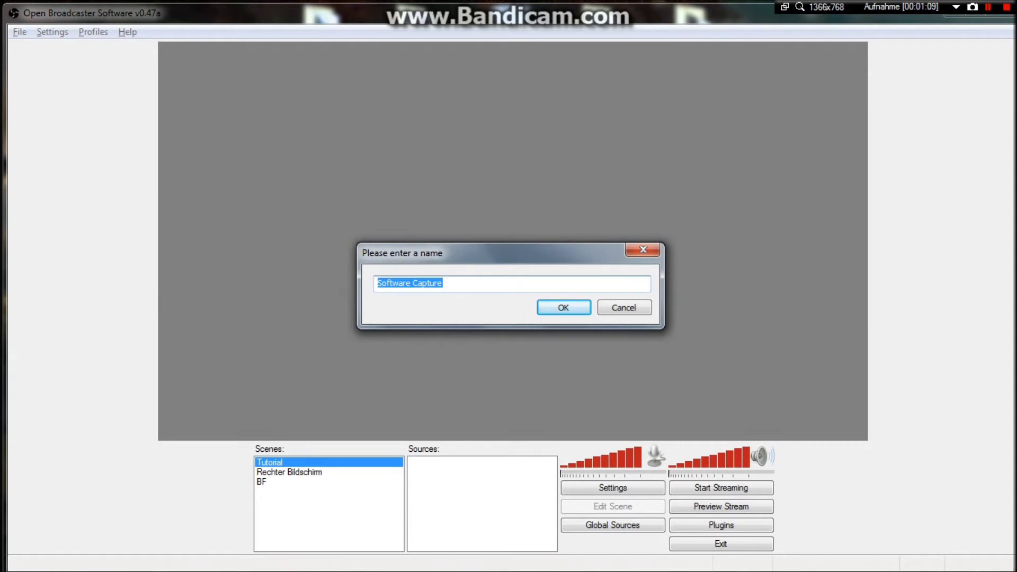
text(B)
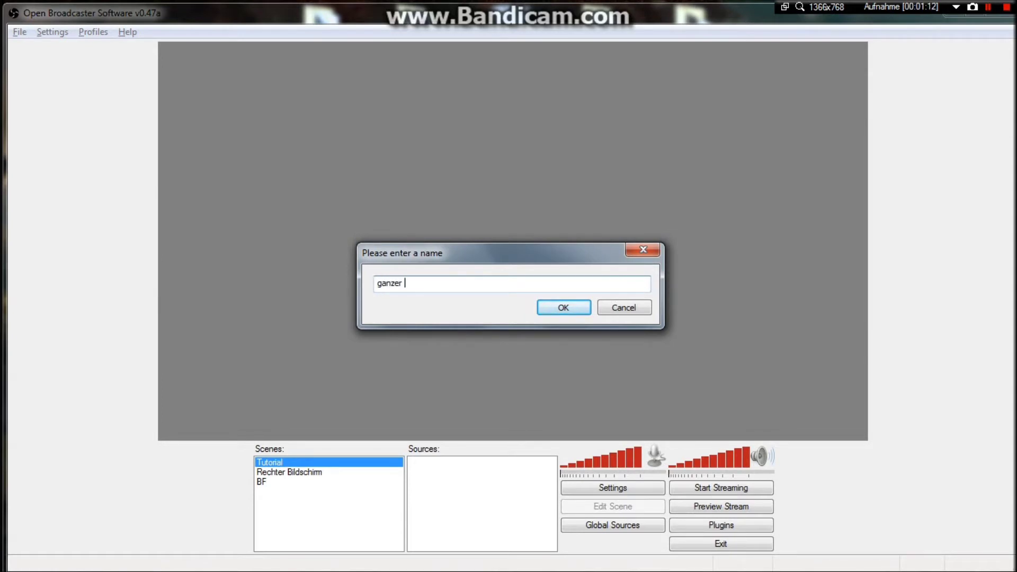
text(anzer Bildschirm)
key(Return)
Set the source to capture monitor 1 and confirm the Software Capture settings.
drag(407, 78, 422, 74)
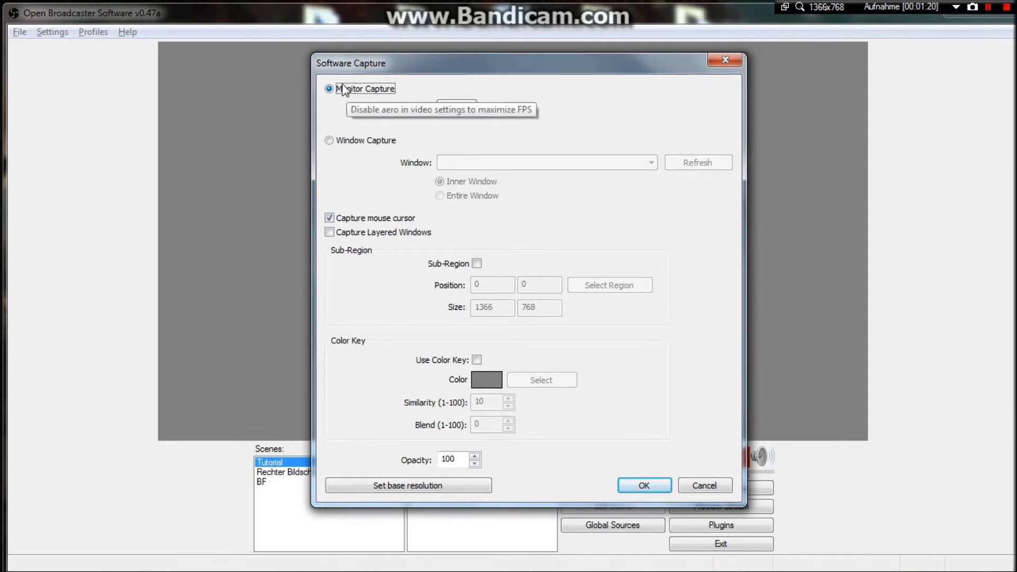
click(458, 107)
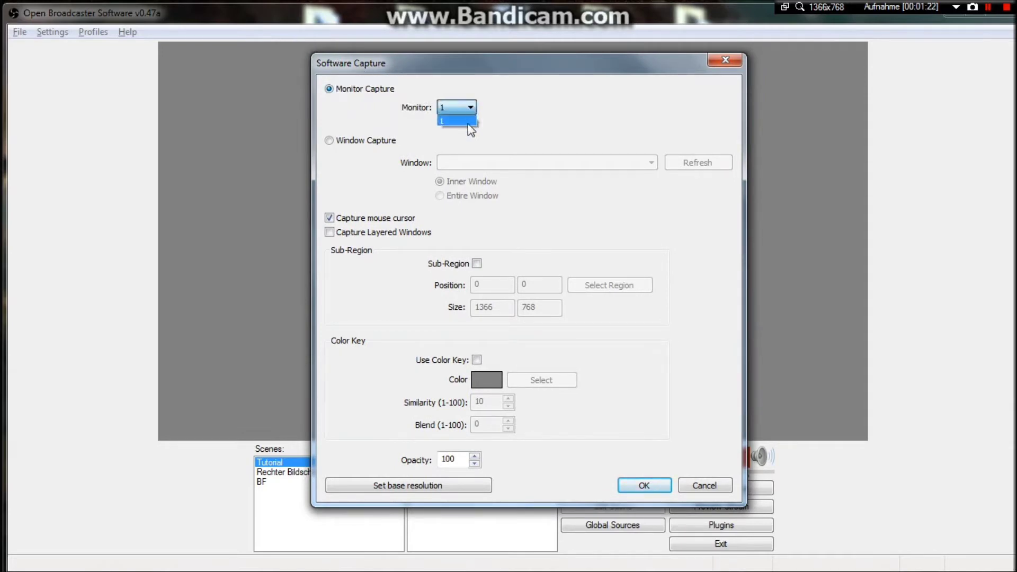
click(445, 121)
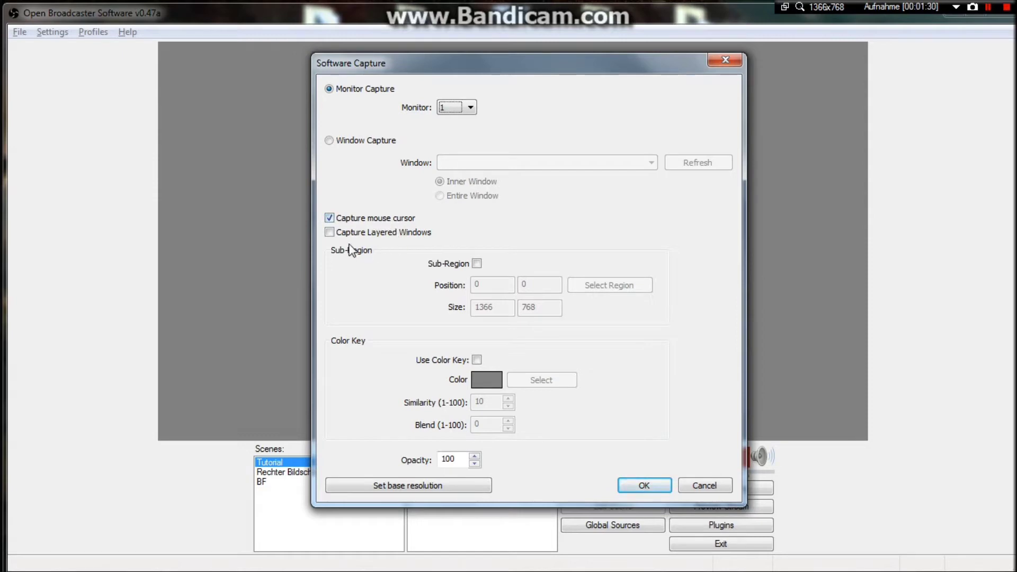
mouse_move(330, 237)
click(645, 485)
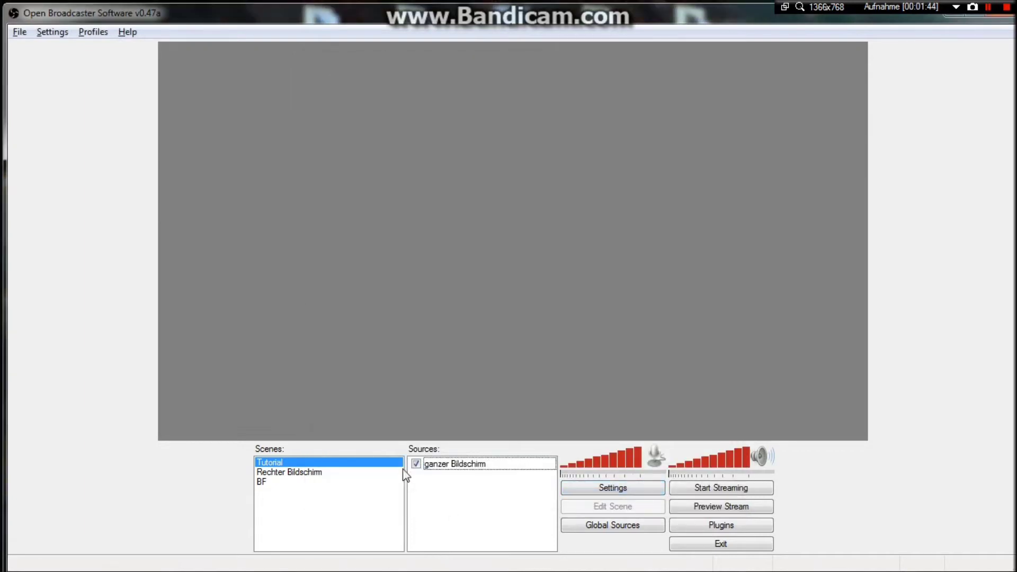
Select the "ganzer Bildschirm" source, preview the stream to check how the captured screen fits the frame, and stop the preview.
click(416, 464)
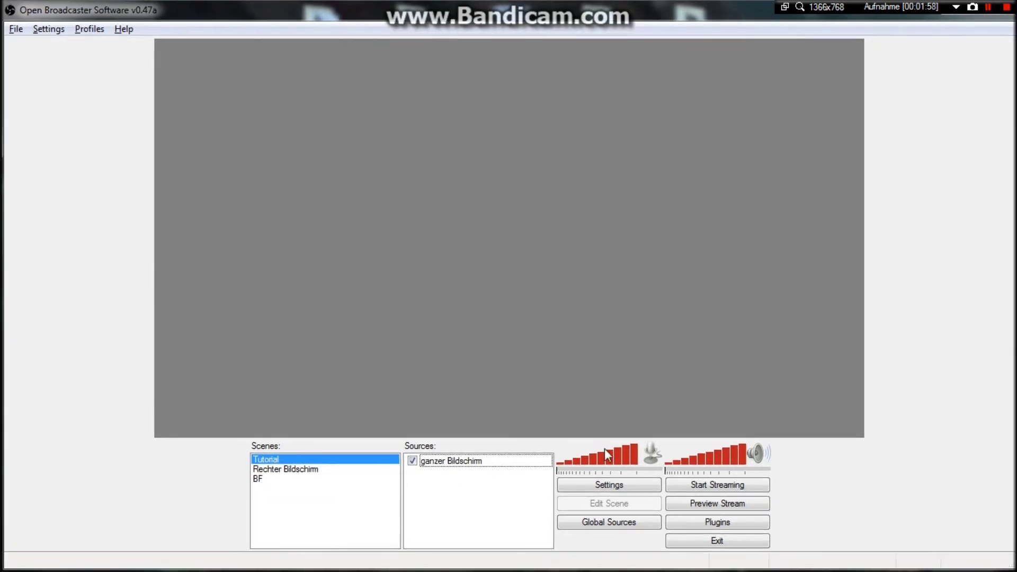
click(688, 508)
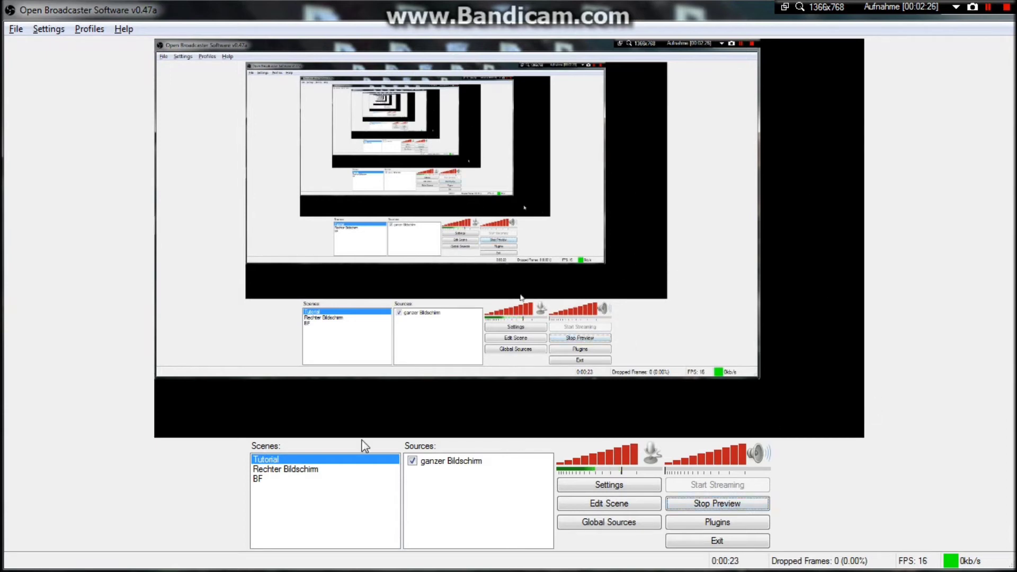
click(726, 509)
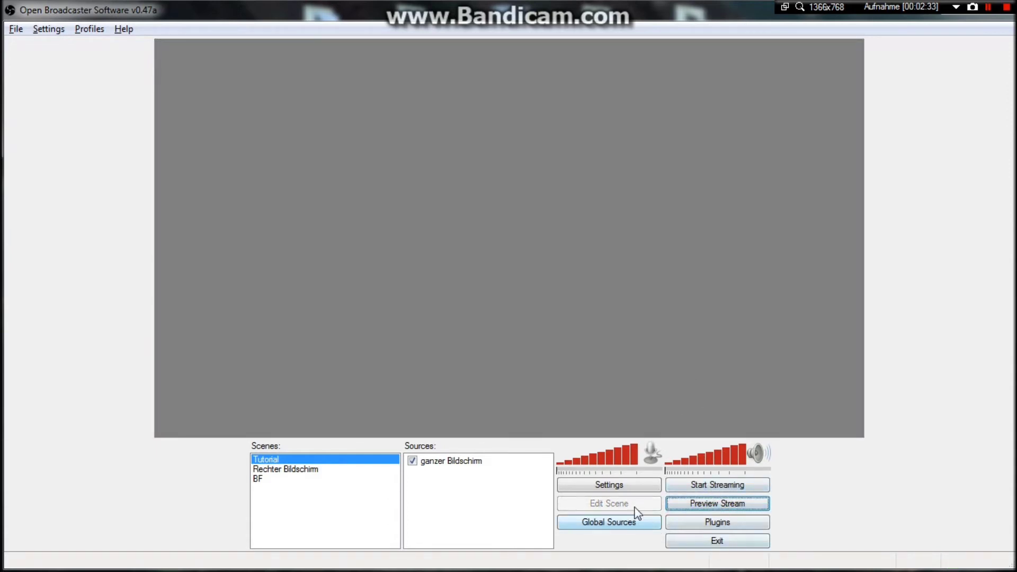
Set the base video resolution to that of monitor 1, save it, and check the result in a short stream preview.
click(620, 485)
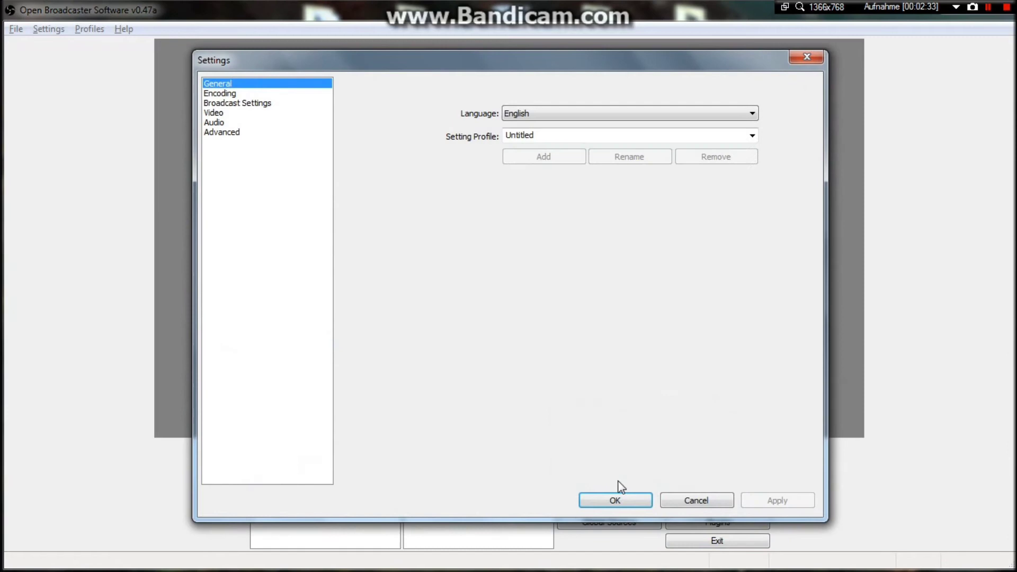
click(214, 113)
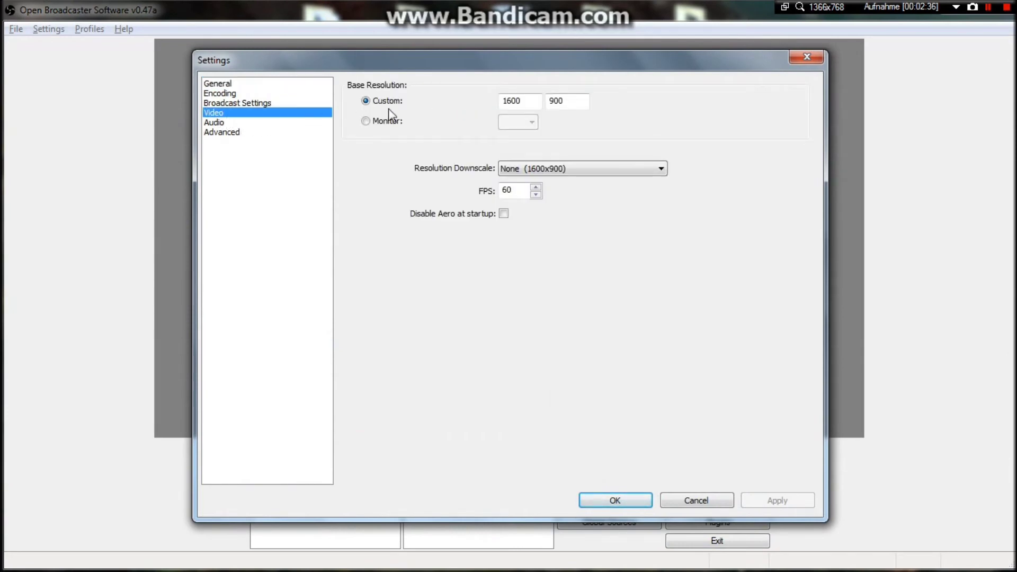
click(373, 122)
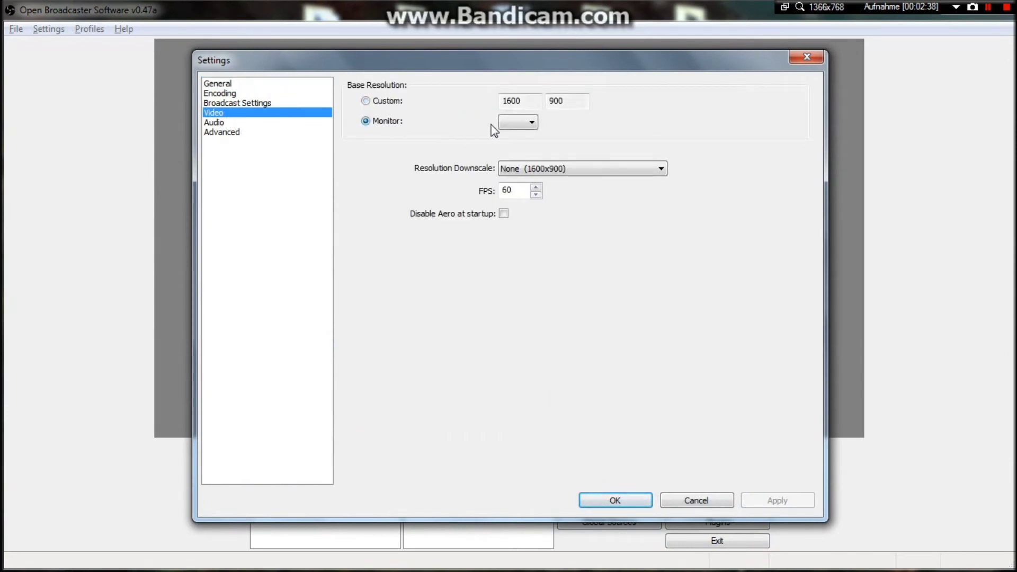
click(516, 122)
click(508, 137)
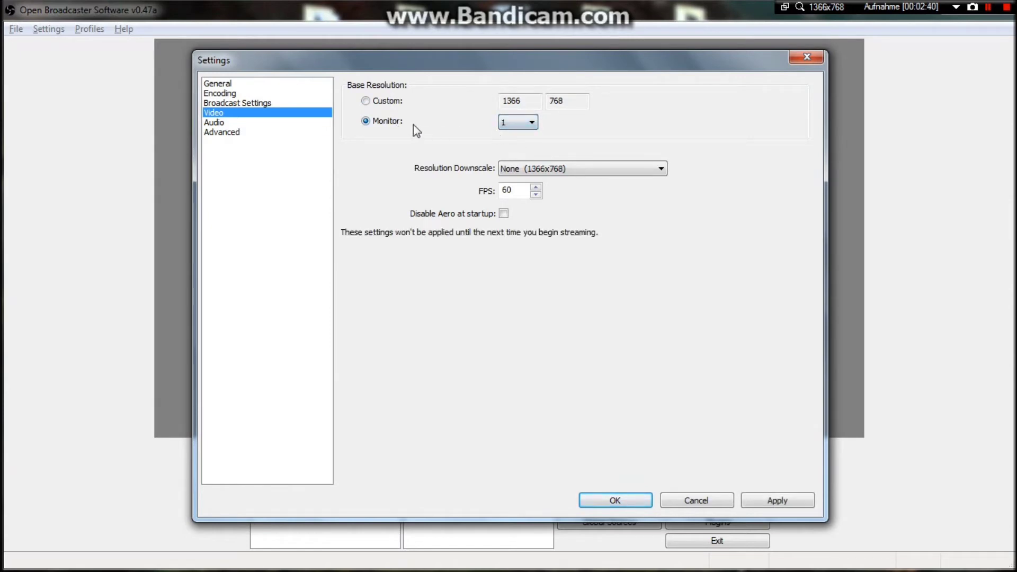
click(644, 500)
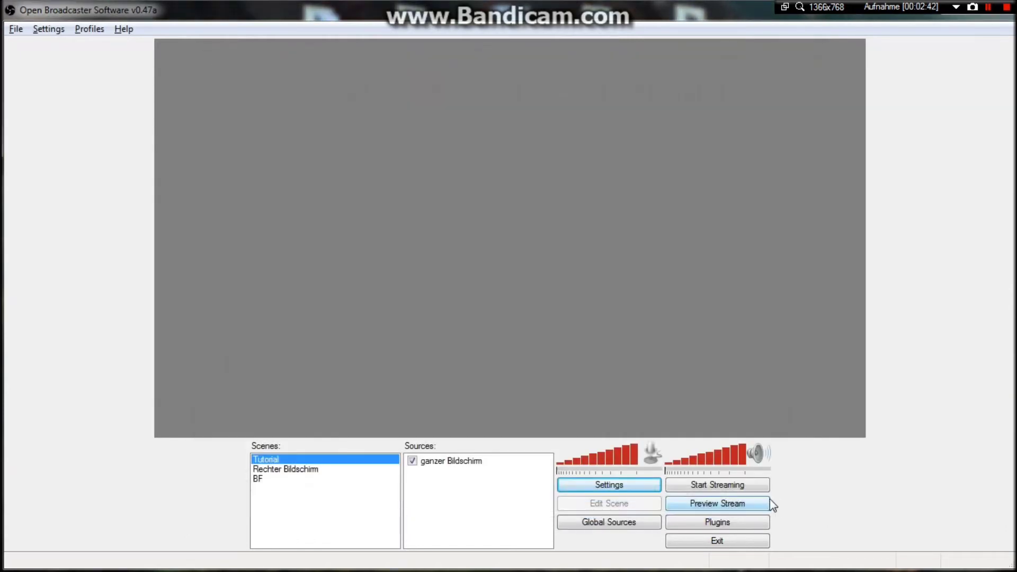
click(732, 507)
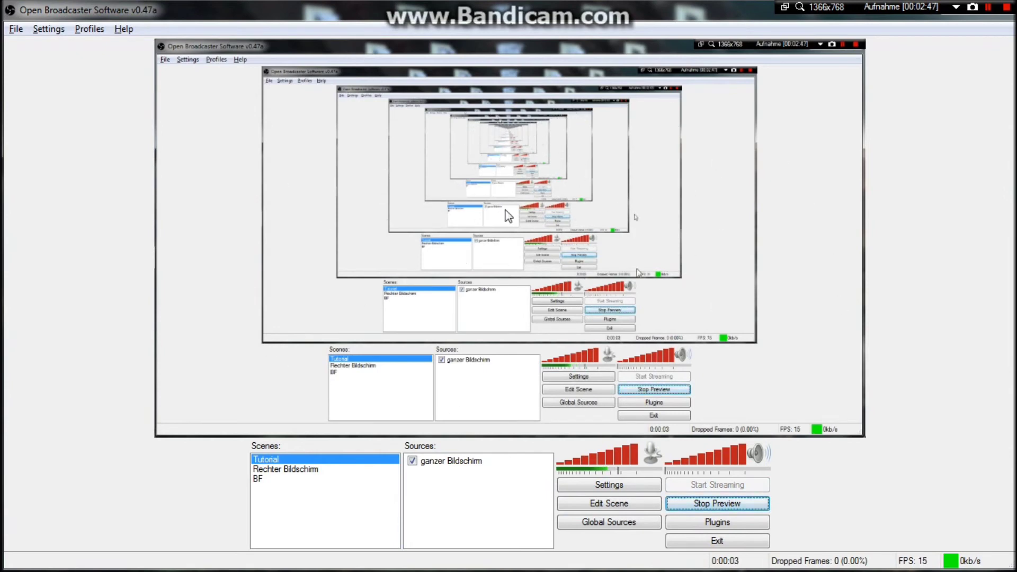
click(756, 503)
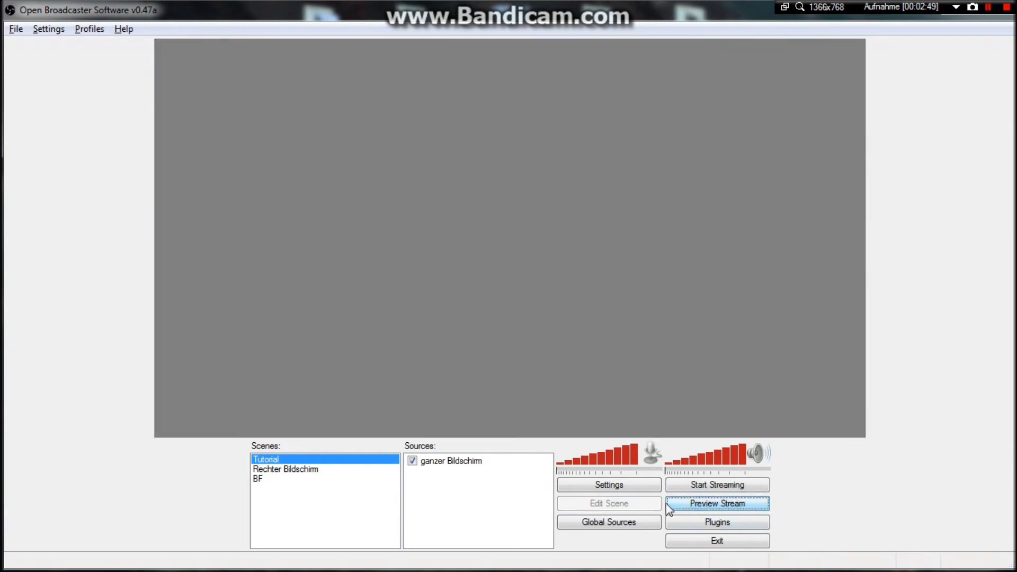
Use the Custom option with 1366x768 as the base video resolution and confirm the settings.
click(631, 485)
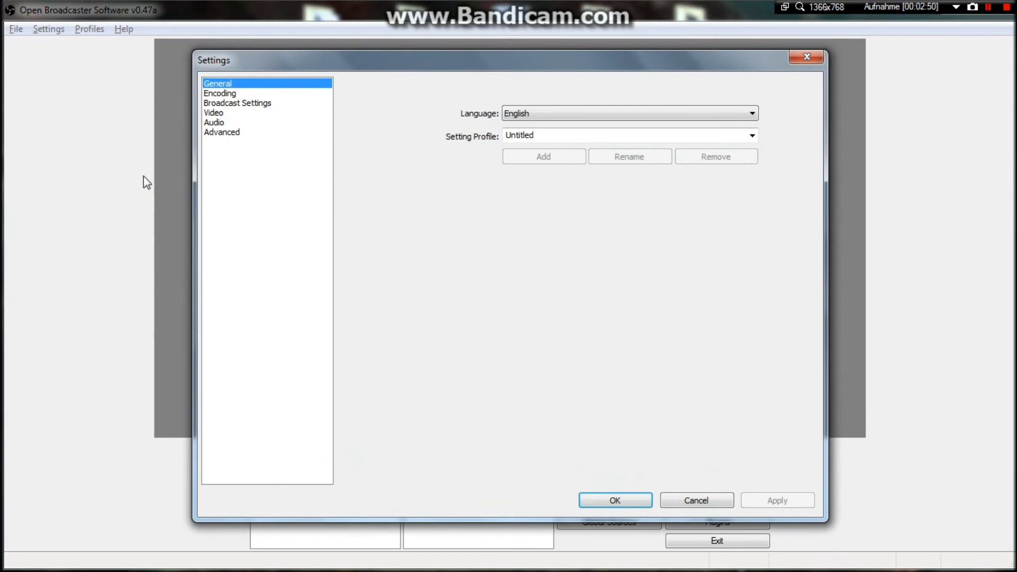
click(216, 113)
double_click(503, 100)
click(503, 100)
double_click(503, 101)
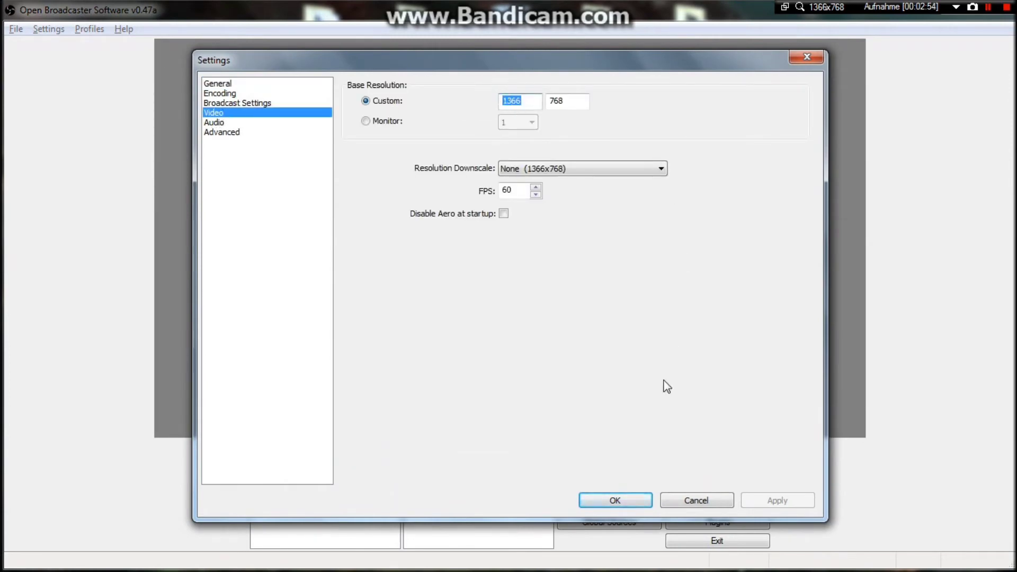
click(633, 505)
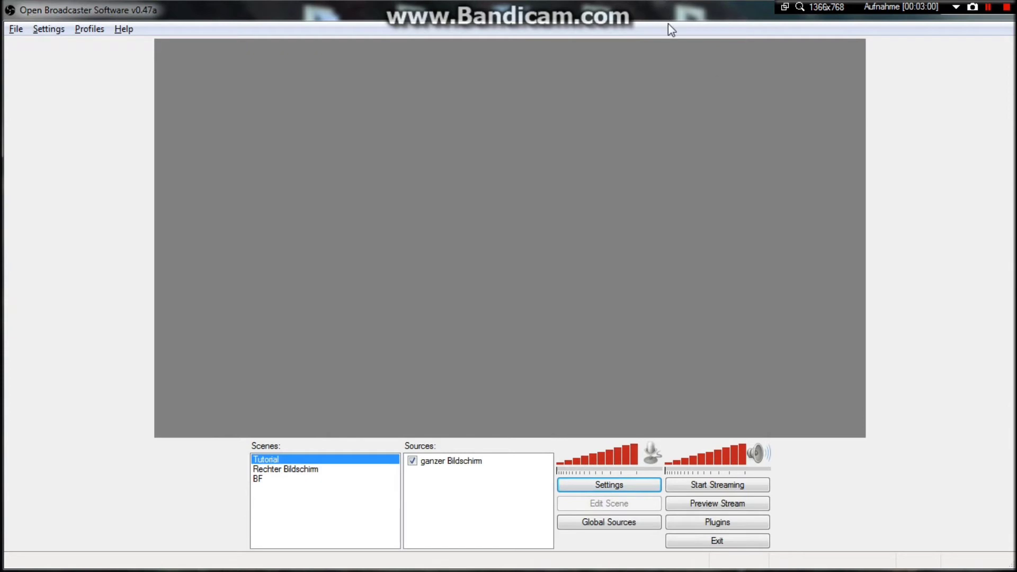
Select the "ganzer Bildschirm" source and run a stream preview to check the full-screen capture, then stop it.
click(459, 461)
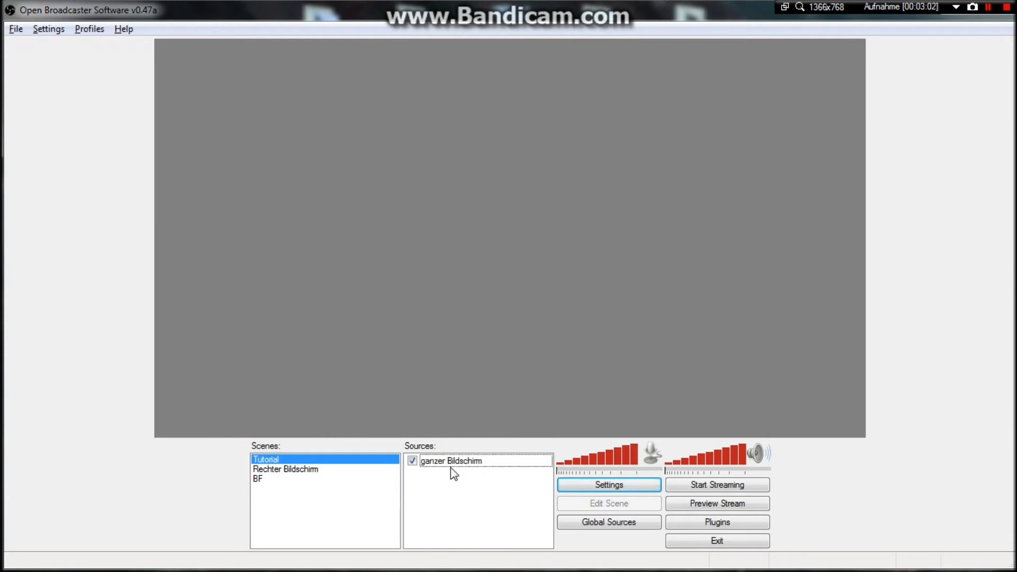
click(723, 504)
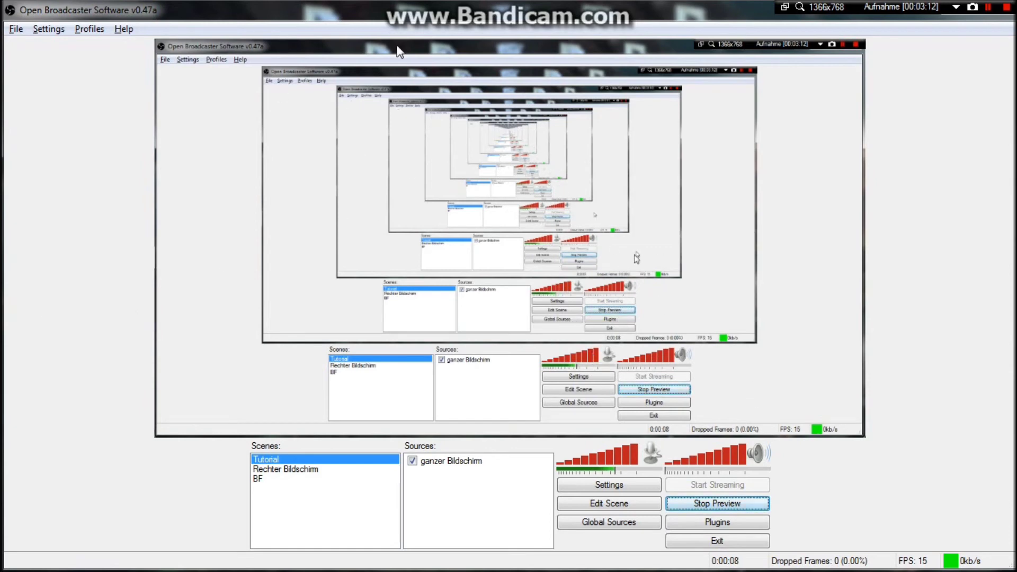
click(734, 508)
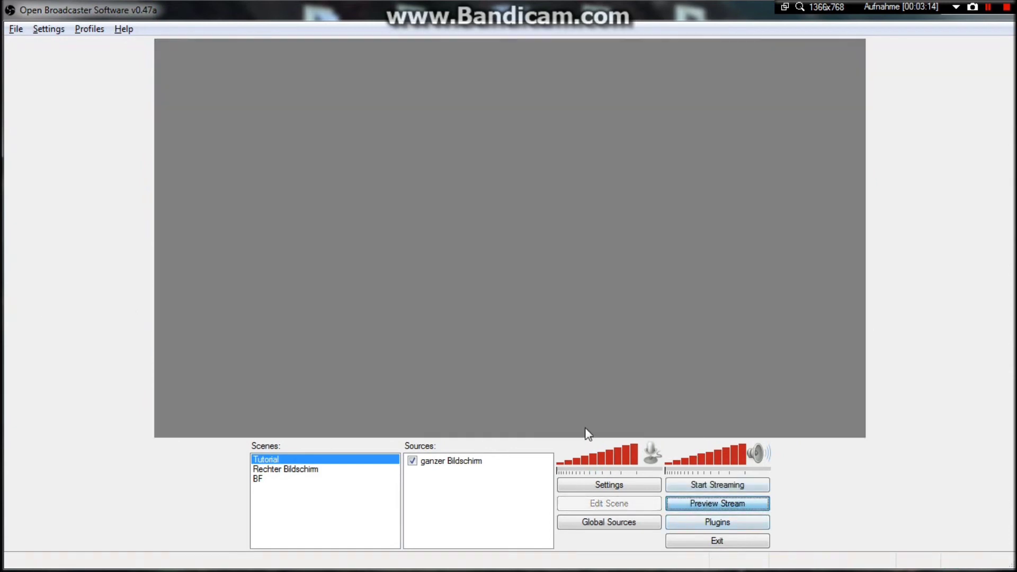
Review the encoding settings and choose File Output Only as the broadcast mode.
click(613, 484)
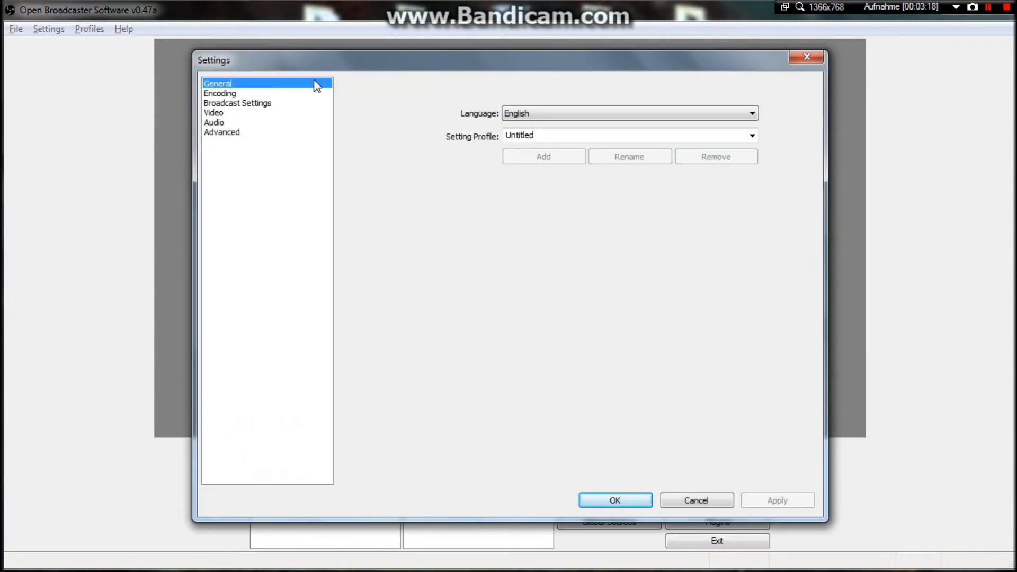
click(217, 95)
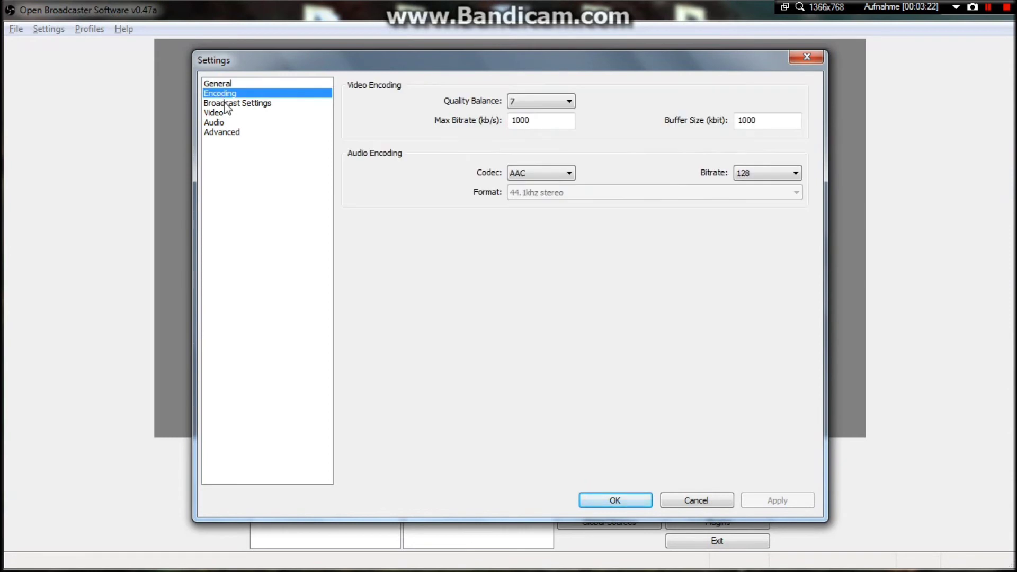
click(225, 103)
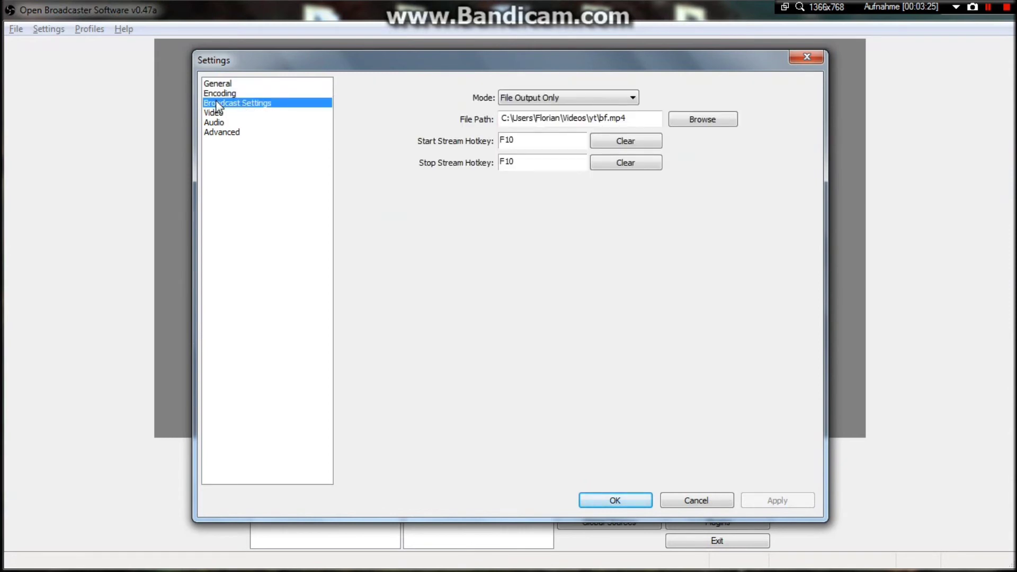
click(632, 98)
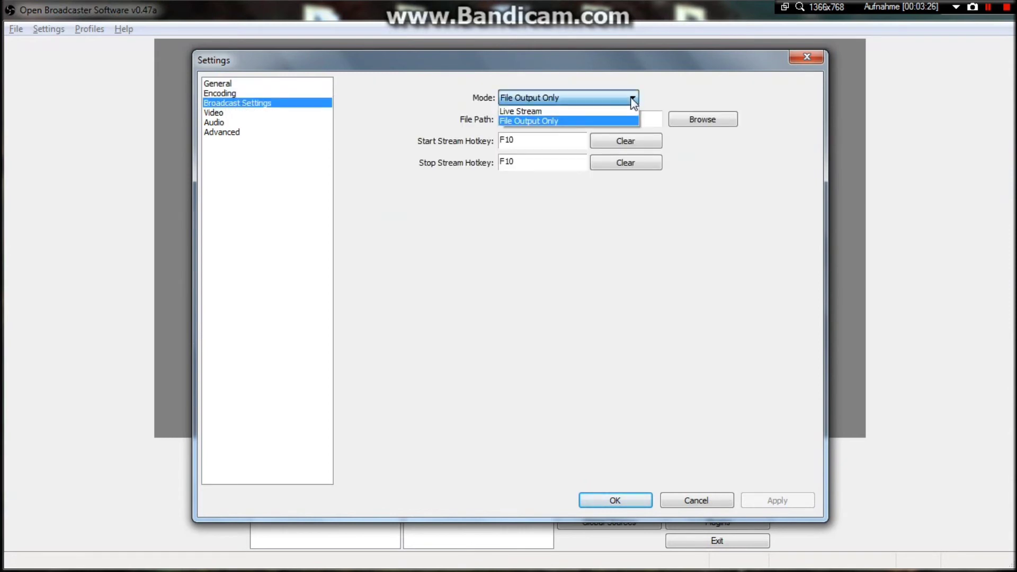
click(533, 121)
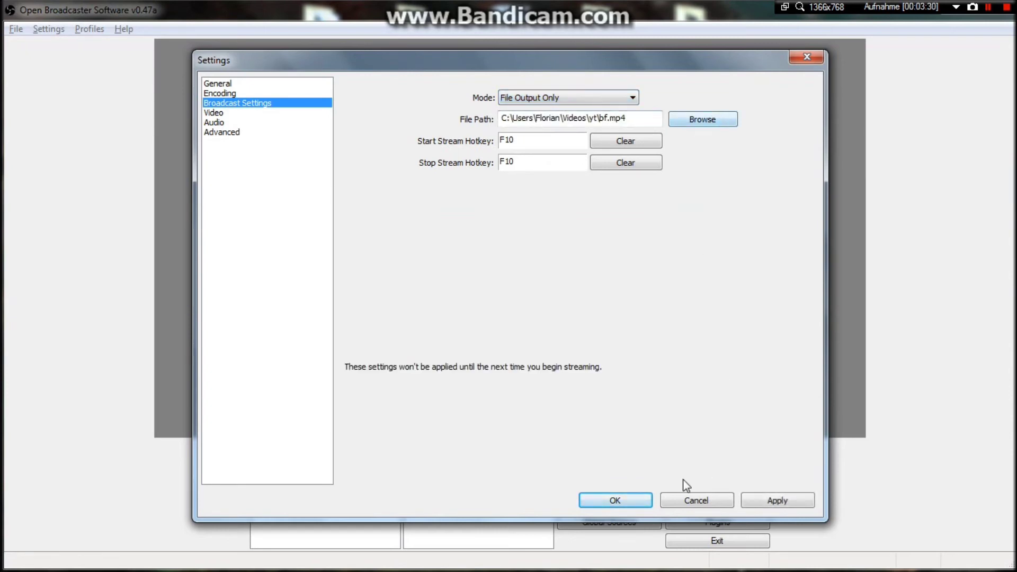
Set the video frame rate to 60 FPS with resolution downscale None (1366x768), and apply the video settings.
click(216, 113)
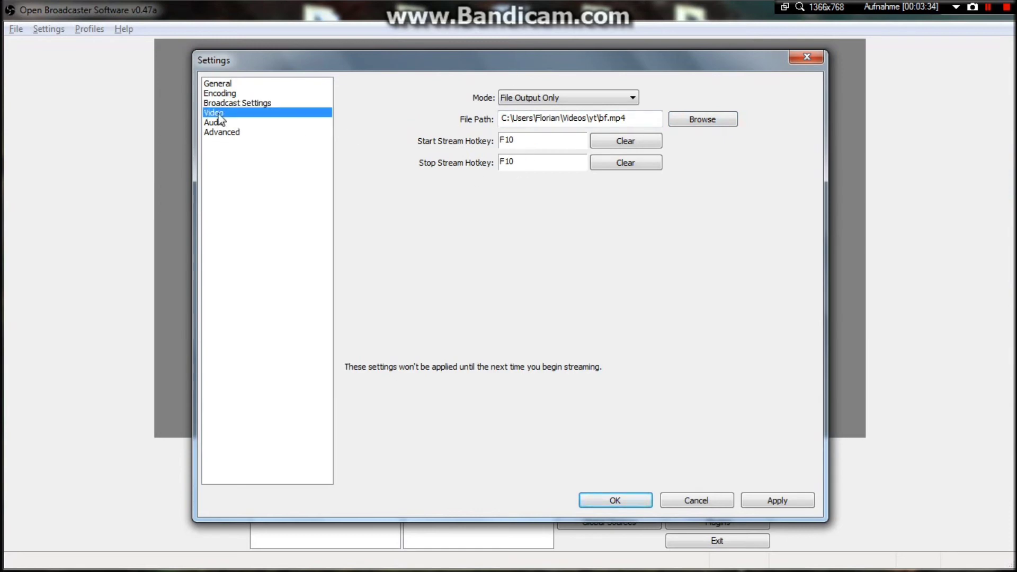
click(451, 339)
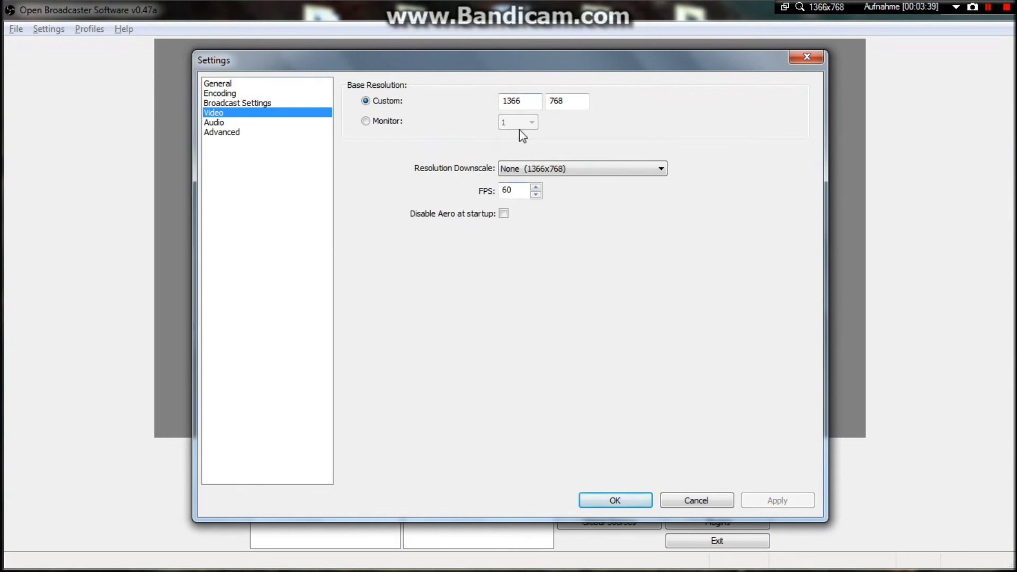
click(536, 194)
click(536, 194)
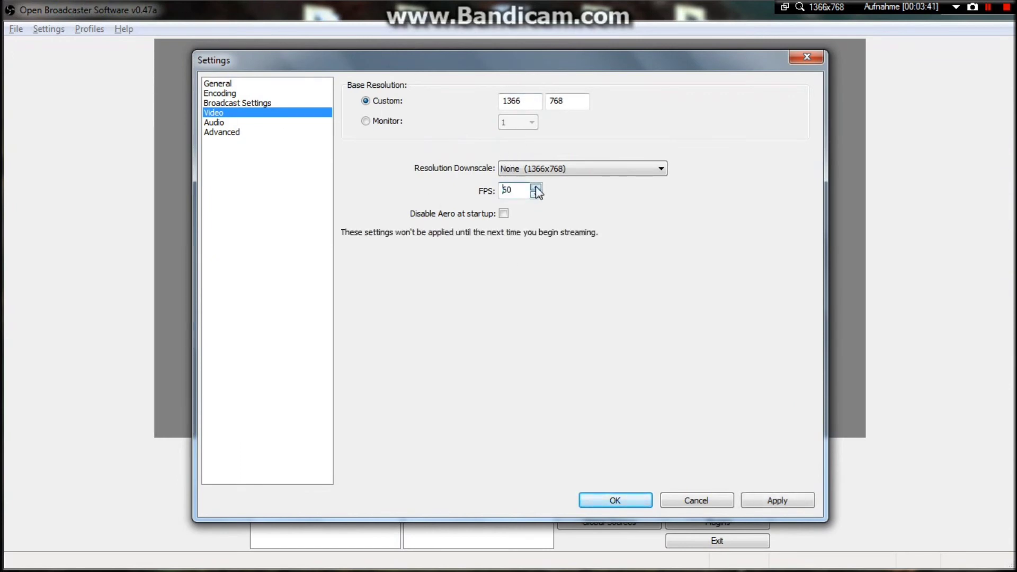
click(599, 167)
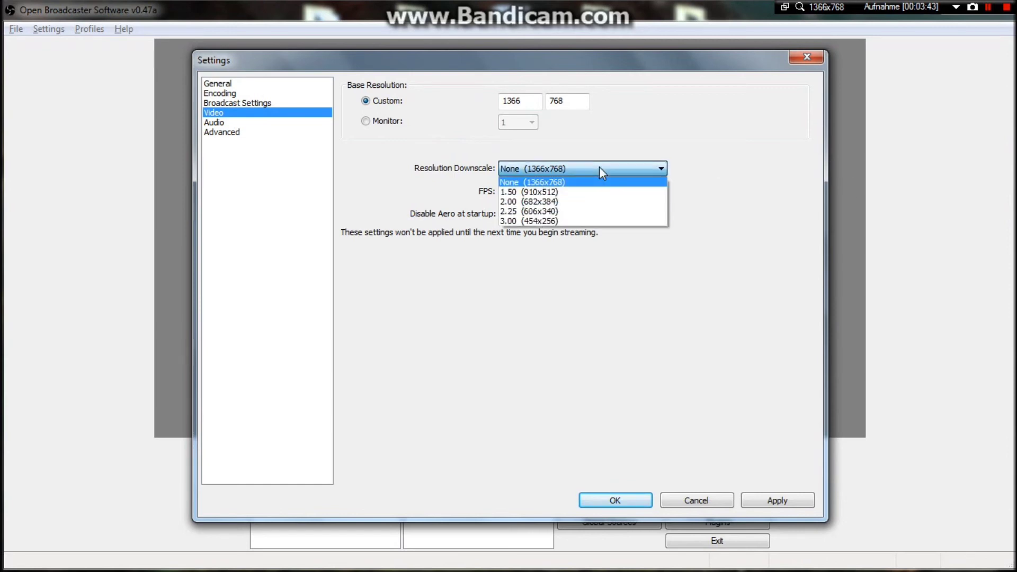
click(566, 182)
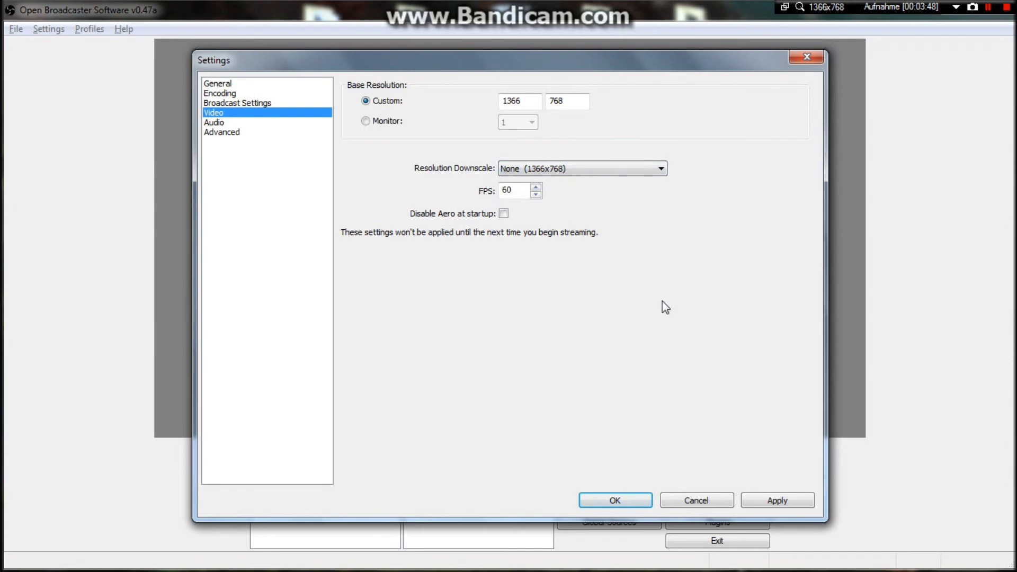
click(783, 498)
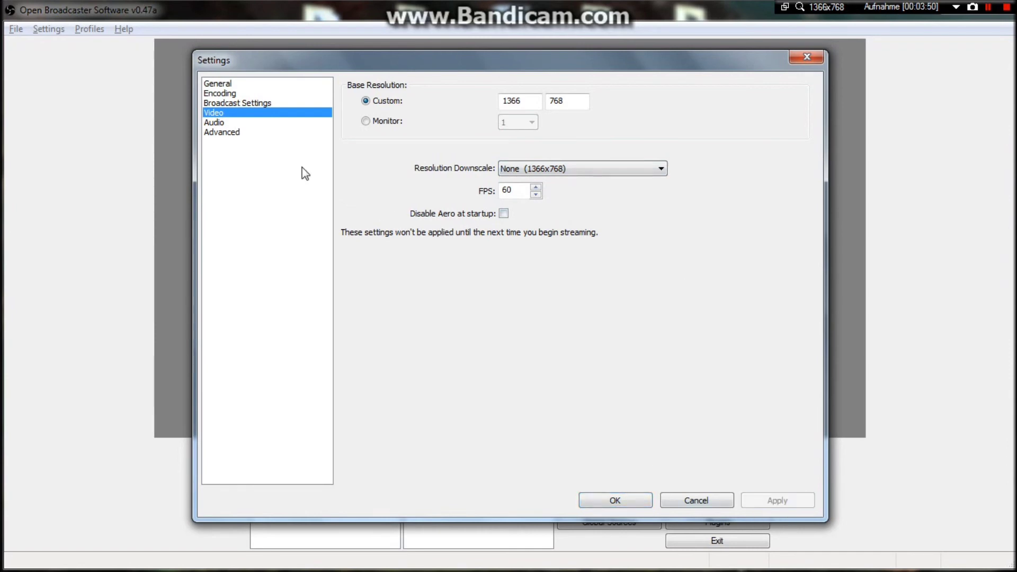
Review the audio devices and the advanced encoding options, and confirm the settings.
click(215, 121)
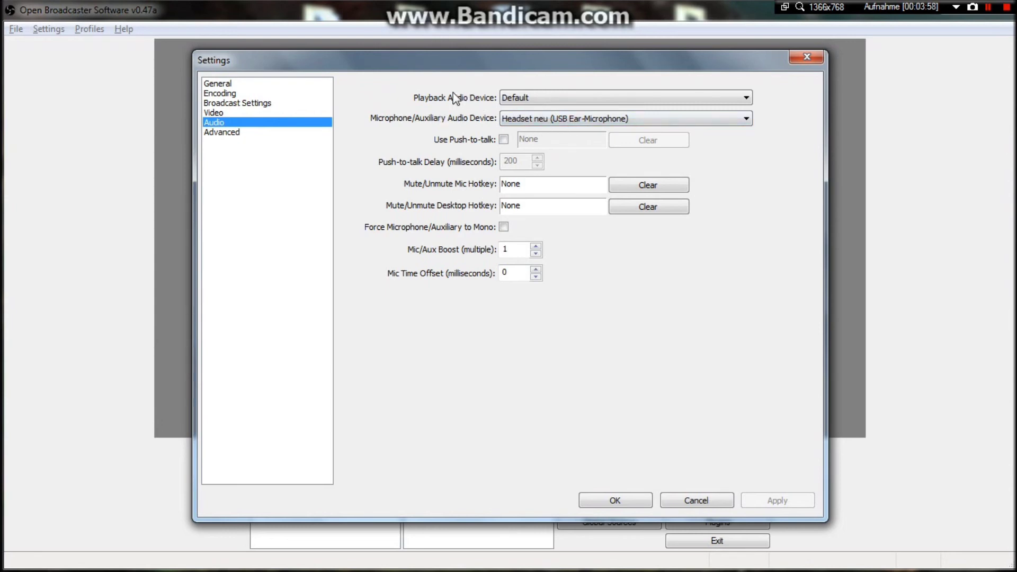
click(212, 132)
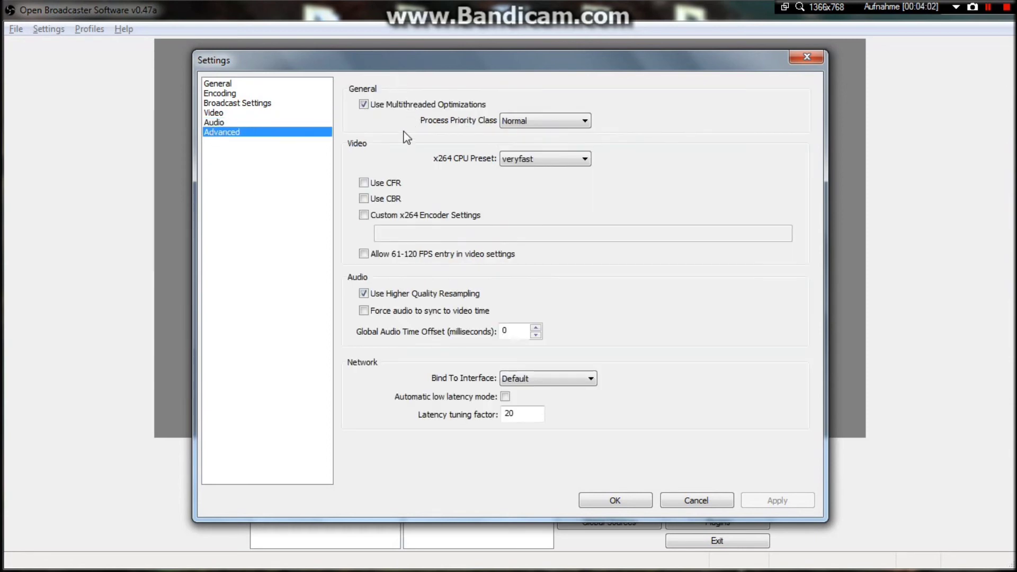
click(615, 500)
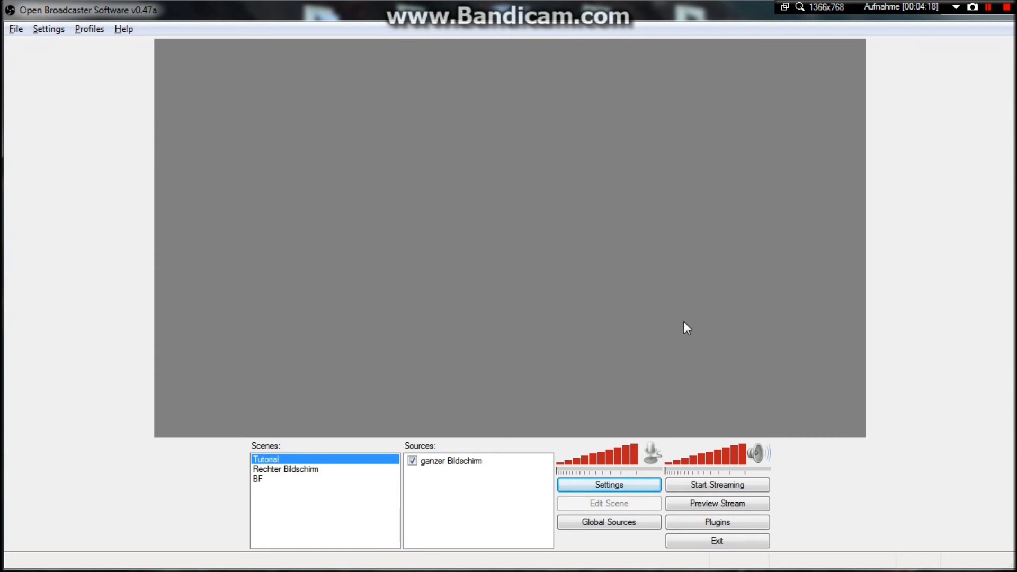
Run a short stream preview of the Tutorial scene to check the full-screen capture, and stop it.
click(707, 504)
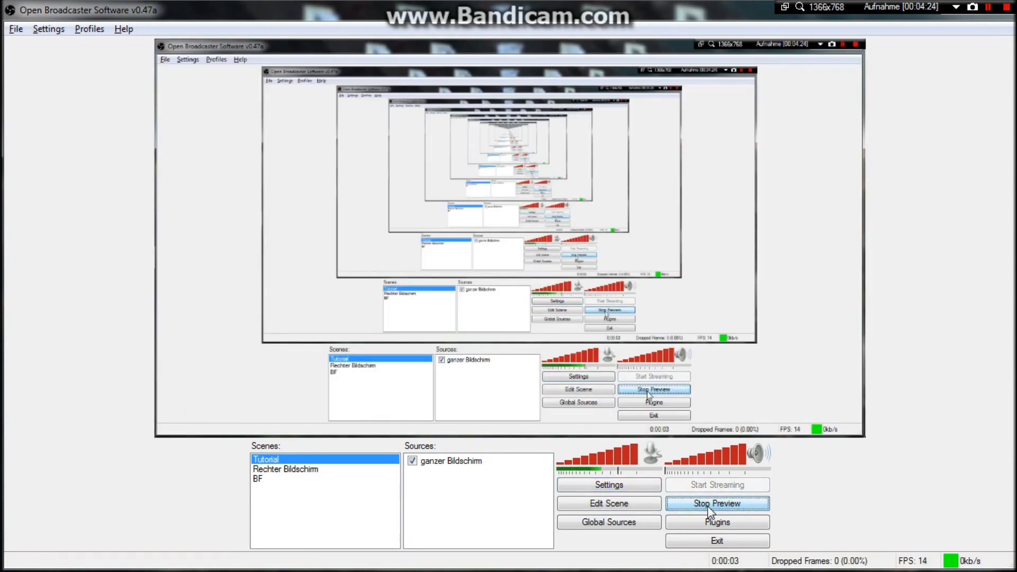
click(707, 505)
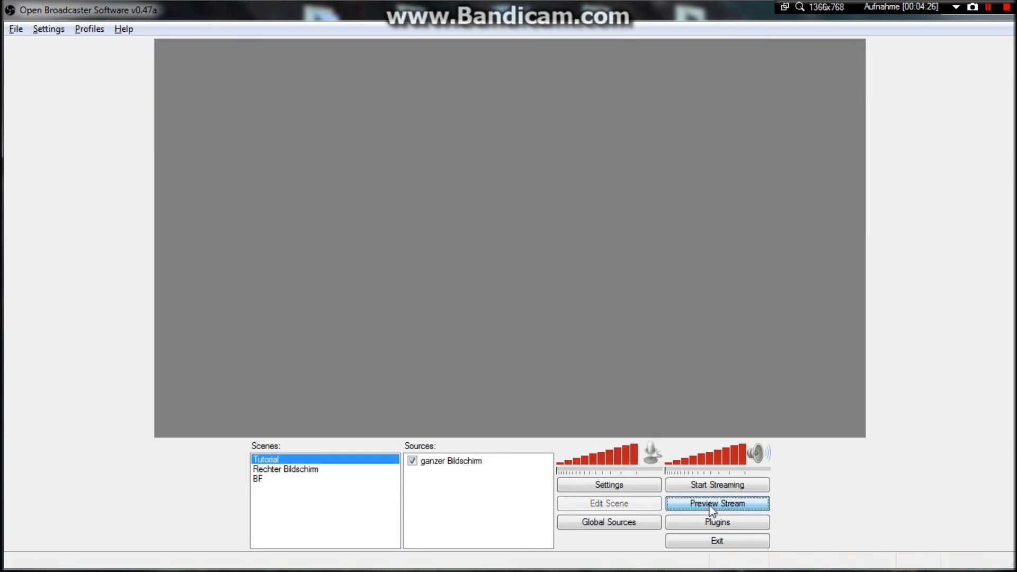